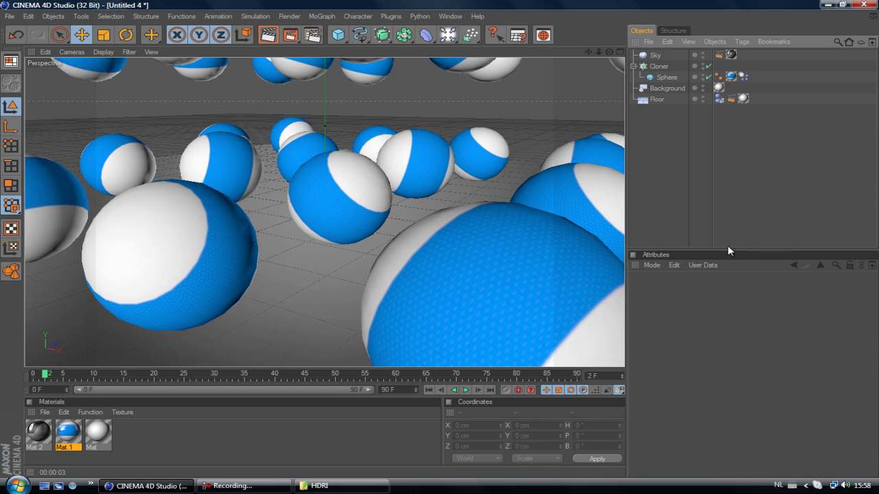
# Step: Collapse the Cloner hierarchy and render a preview of the scene in the perspective view
pyautogui.click(633, 65)
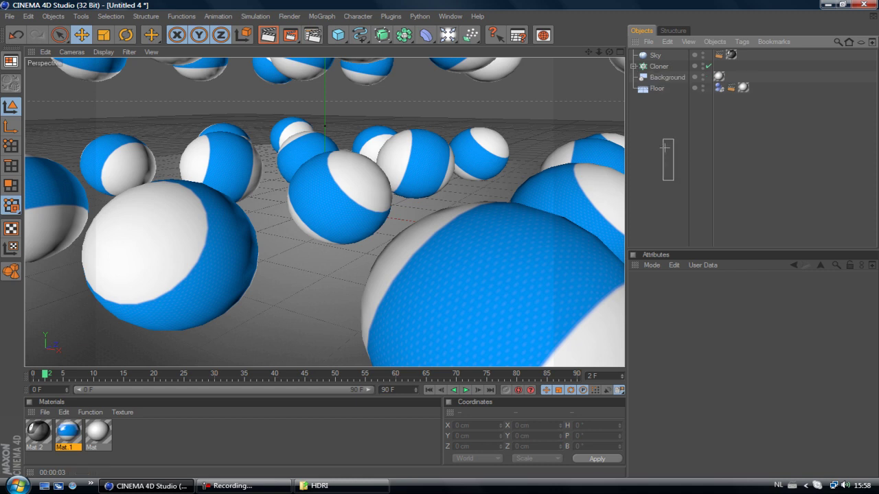
pyautogui.click(658, 66)
pyautogui.click(714, 204)
pyautogui.hotkey('alt', 'r')
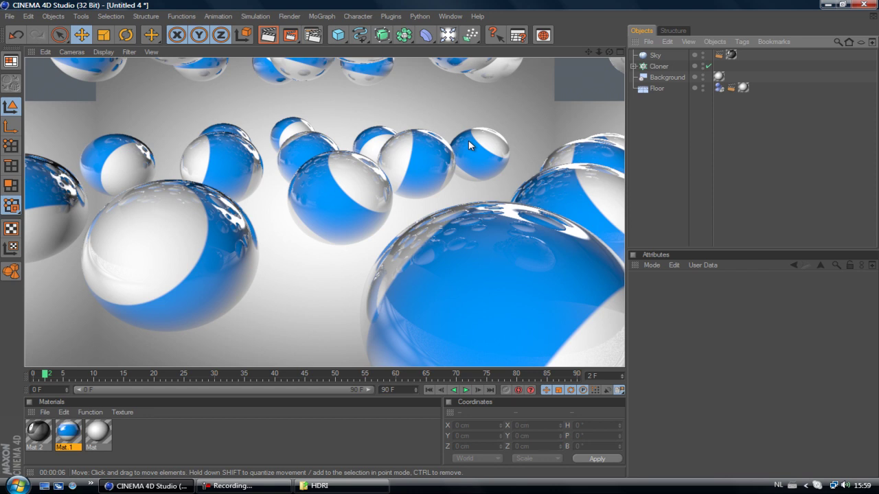
pyautogui.click(682, 156)
# Step: Open the render settings and show the General page with the render engine choices
pyautogui.click(312, 34)
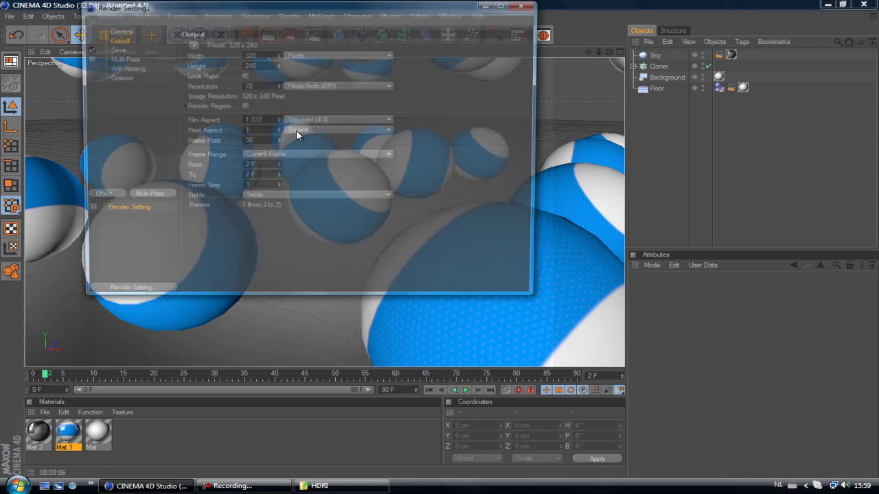
pyautogui.click(126, 31)
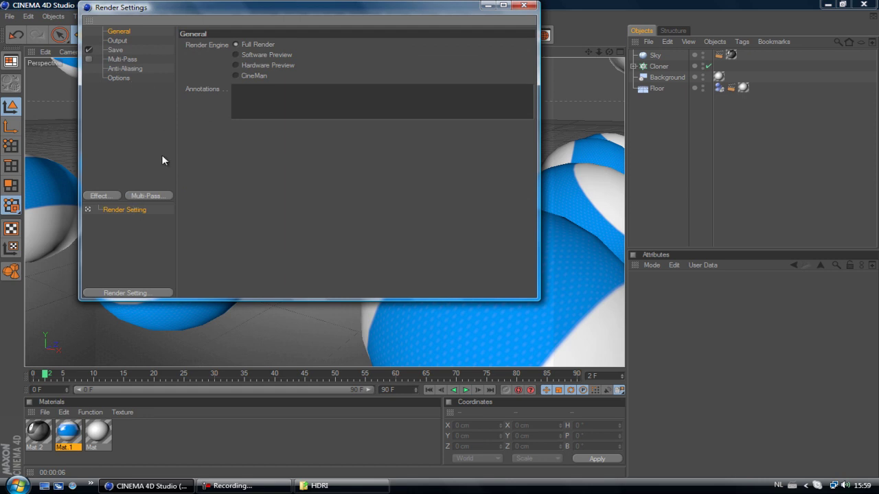
# Step: Try the alternative render engines, return to Full Render, and remove the added CineMan and Hardware Preview entries
pyautogui.click(238, 55)
pyautogui.click(245, 64)
pyautogui.click(243, 74)
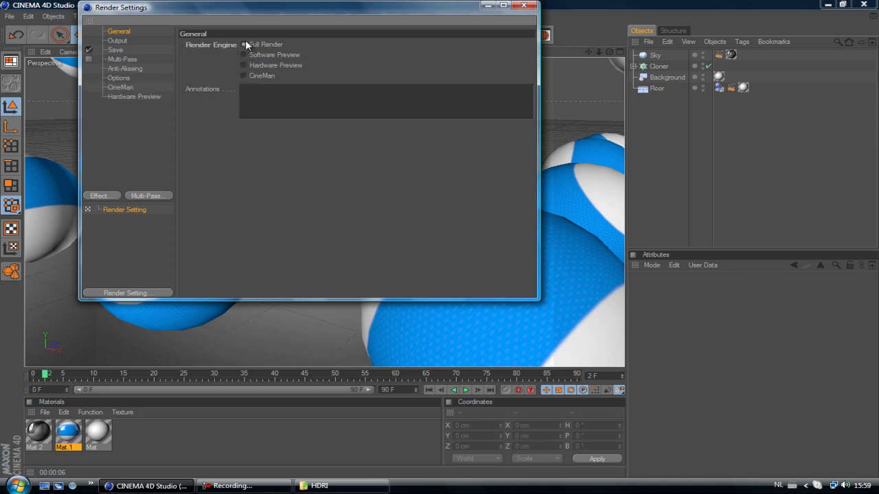
pyautogui.click(127, 87)
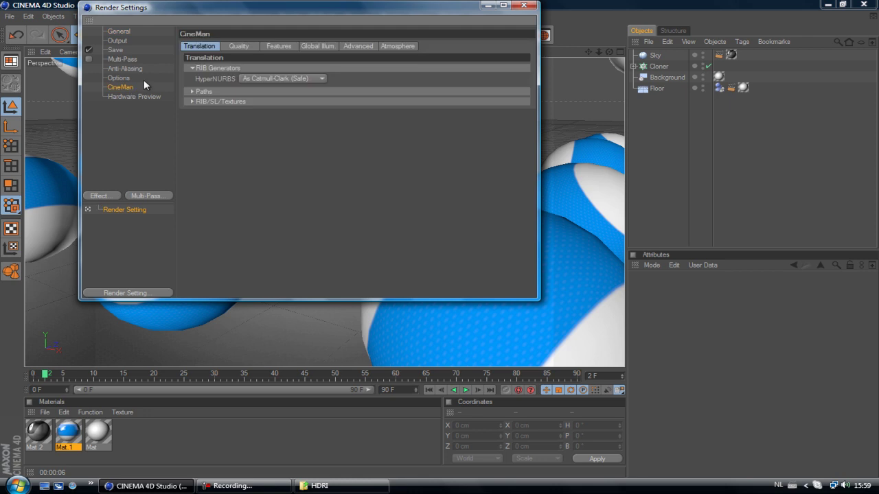
pyautogui.press('Delete')
pyautogui.click(119, 87)
pyautogui.press('Delete')
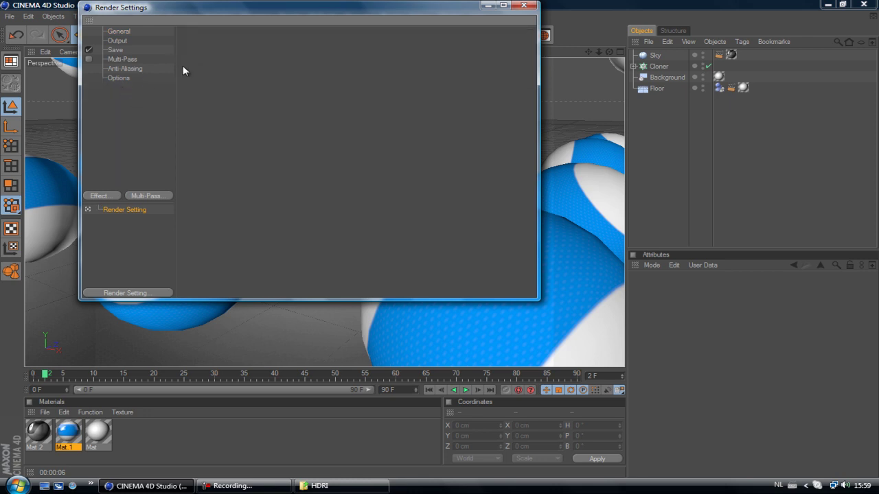
pyautogui.click(119, 31)
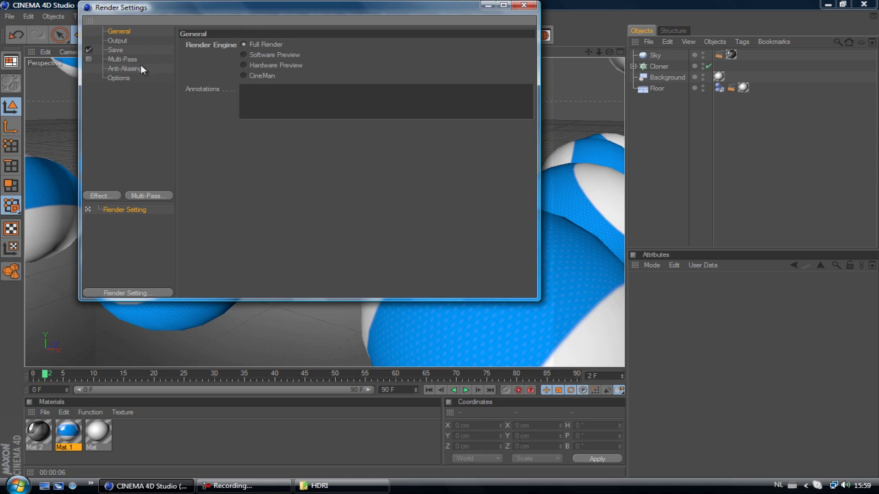
# Step: Set the render output size to 1280 pixels wide and 720 pixels high
pyautogui.click(118, 40)
pyautogui.moveTo(263, 55); pyautogui.dragTo(33, 129)
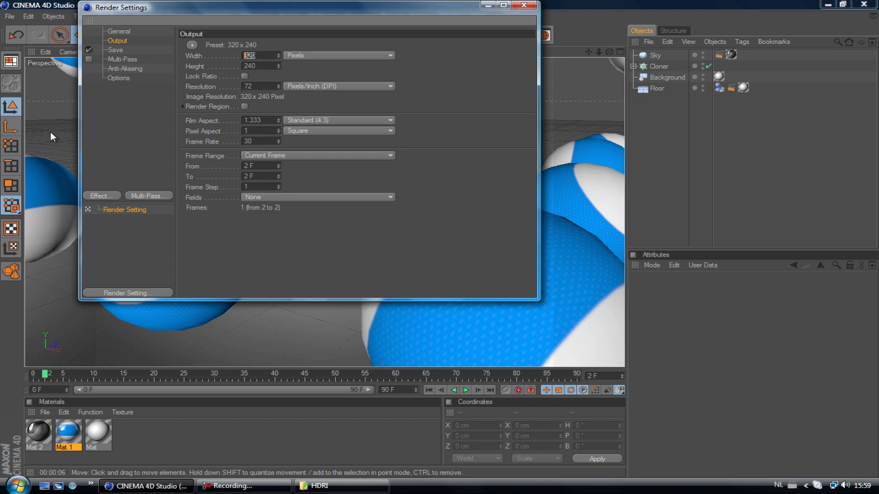
pyautogui.write('1280')
pyautogui.press('Return')
pyautogui.press('Tab')
pyautogui.write('720')
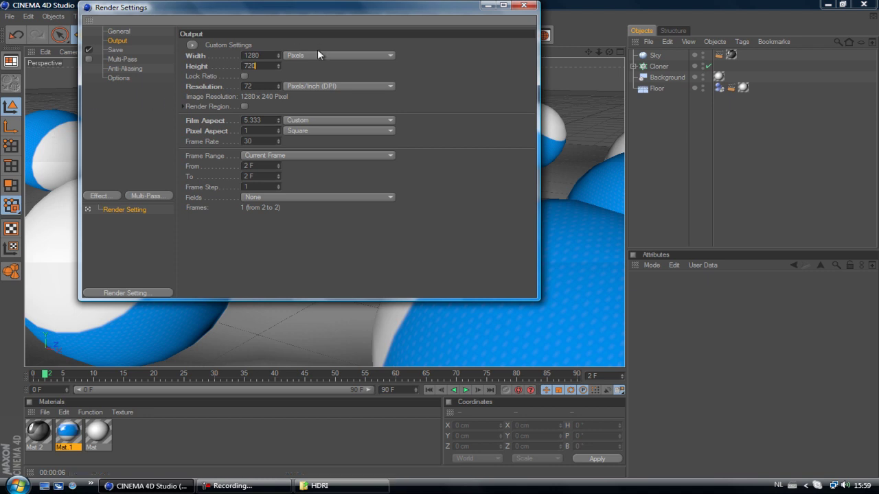
pyautogui.press('Return')
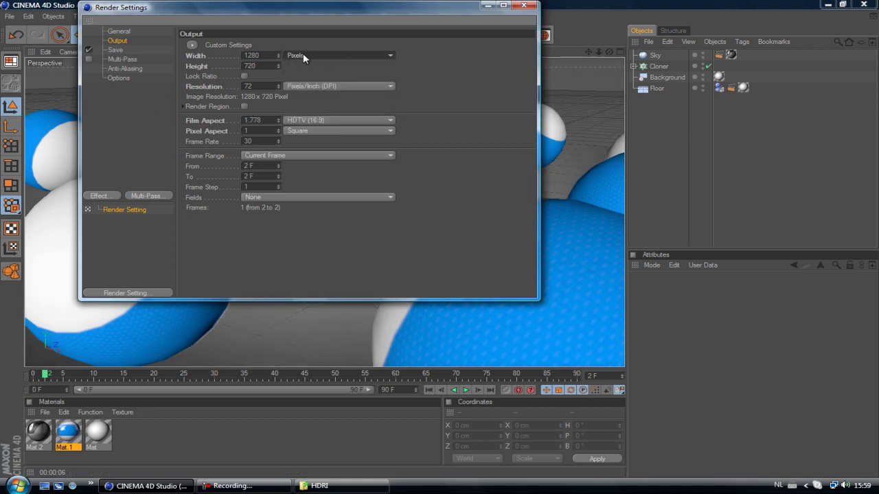
# Step: Switch the output size unit to cm and back to Pixels
pyautogui.click(303, 55)
pyautogui.click(306, 79)
pyautogui.click(304, 57)
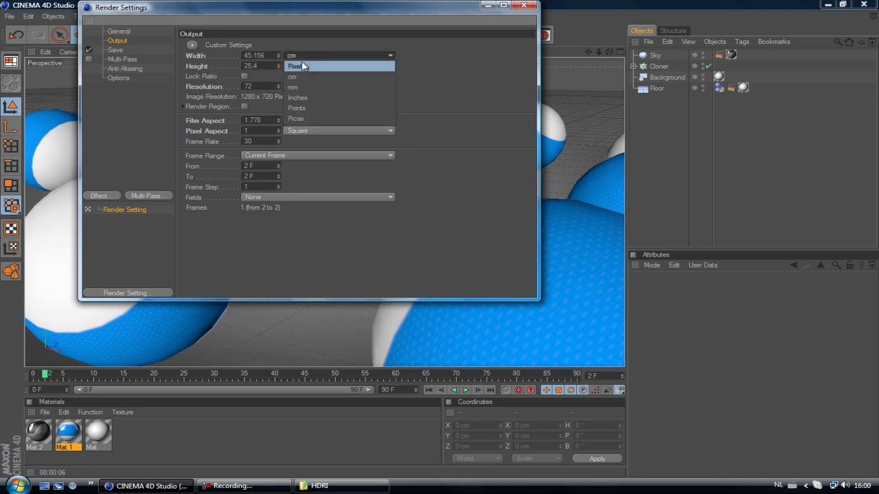
pyautogui.click(304, 68)
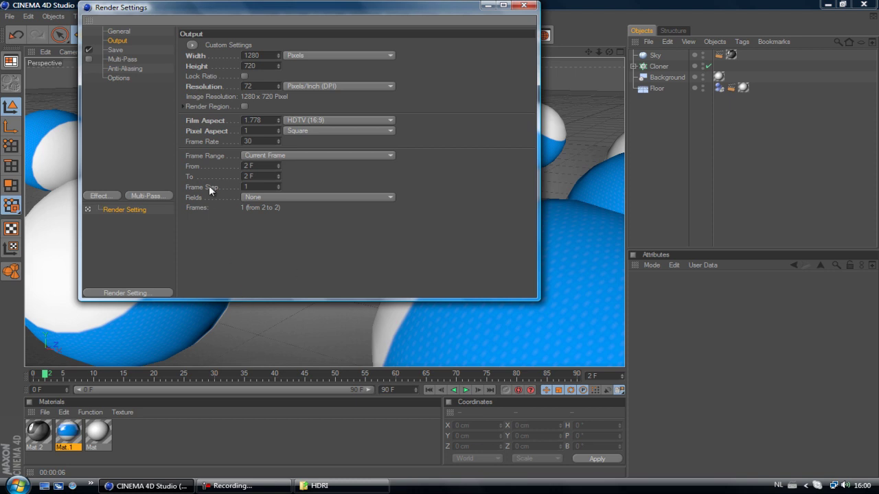
pyautogui.click(266, 155)
pyautogui.click(267, 155)
pyautogui.click(275, 156)
pyautogui.click(319, 263)
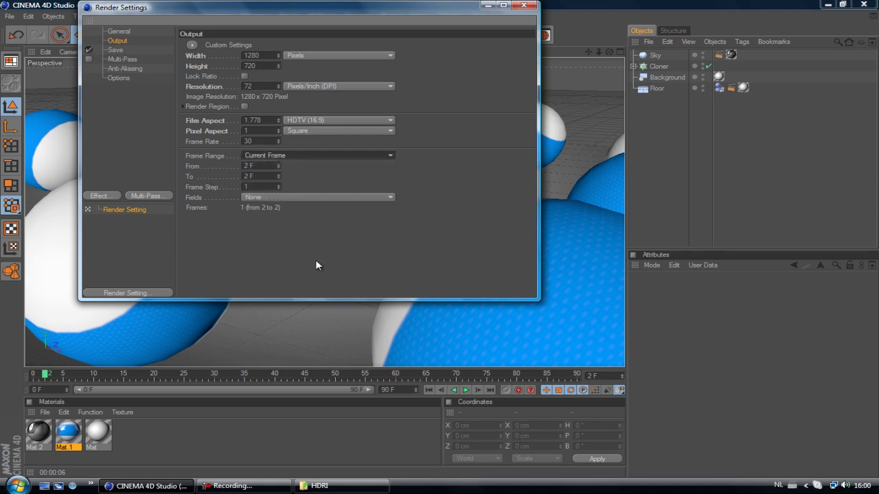
pyautogui.moveTo(46, 374)
pyautogui.mouseDown()
pyautogui.moveTo(133, 379)
pyautogui.moveTo(39, 374)
pyautogui.moveTo(46, 374)
pyautogui.mouseUp()
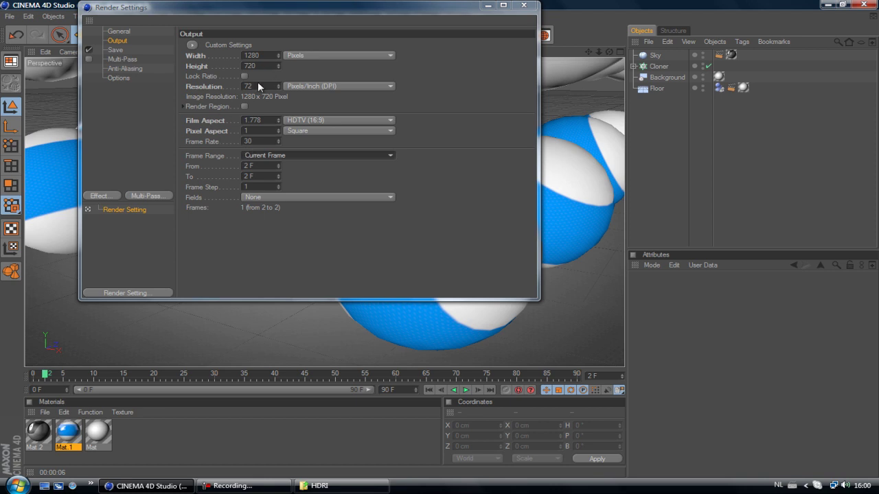
pyautogui.click(257, 155)
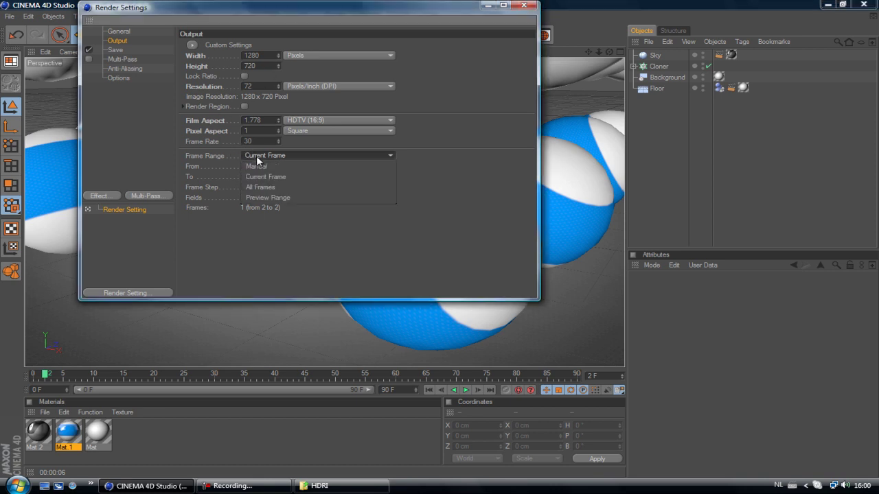
pyautogui.click(259, 154)
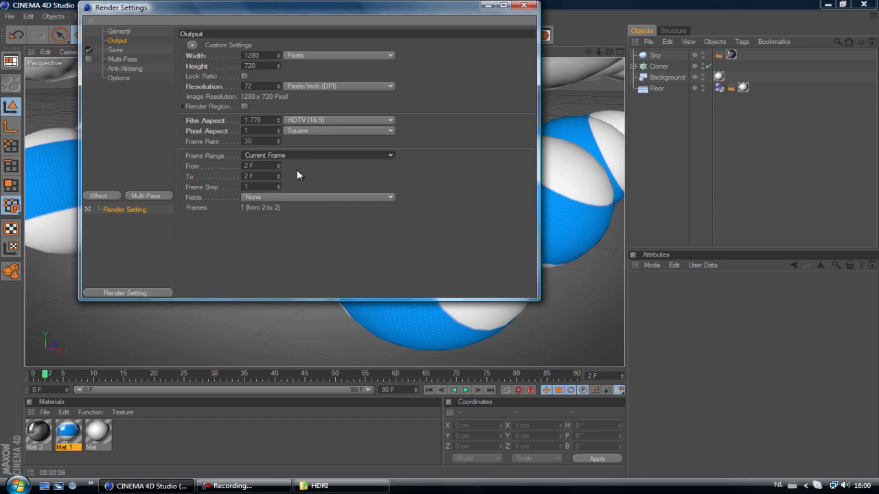
# Step: Set the output frame range to All Frames
pyautogui.click(300, 153)
pyautogui.click(274, 186)
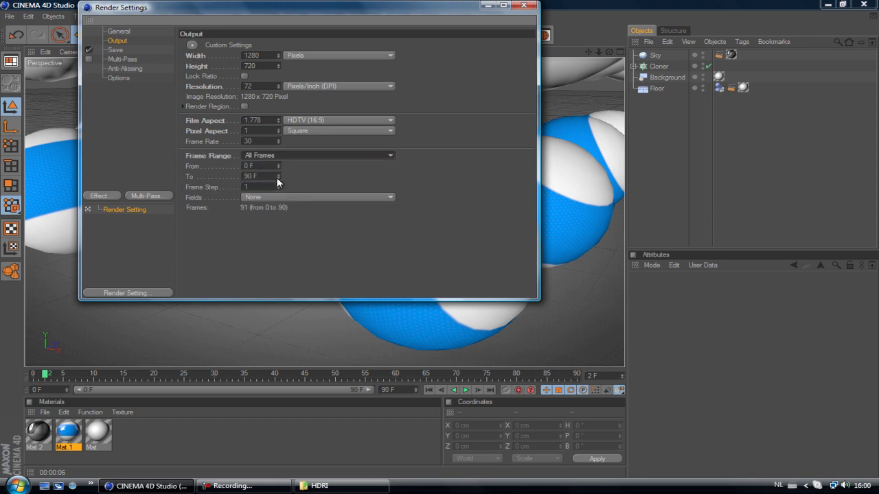
pyautogui.click(283, 154)
pyautogui.click(281, 154)
# Step: Keep saving of the regular image enabled and set its output file to ZomgTutorial on the Desktop
pyautogui.click(115, 50)
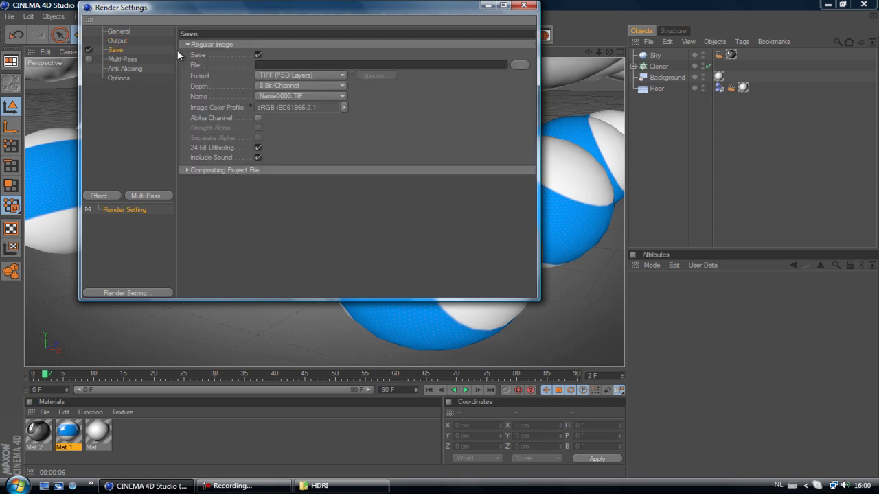
pyautogui.click(258, 55)
pyautogui.click(519, 64)
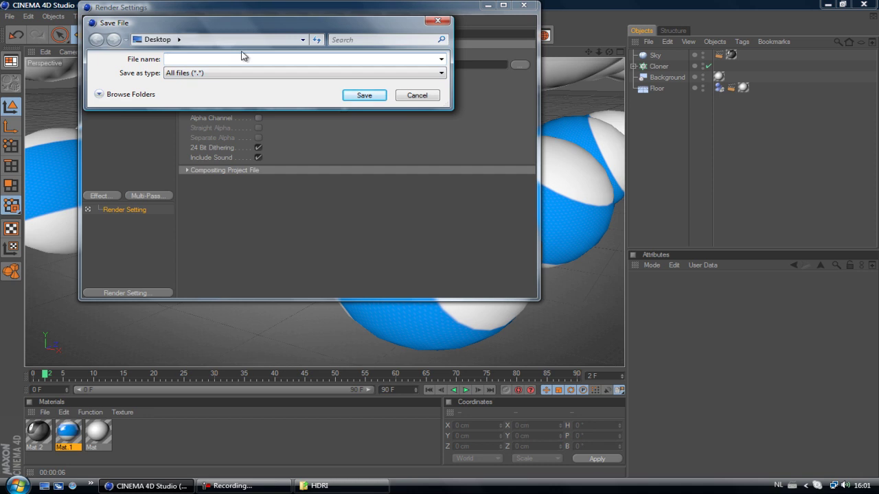
pyautogui.write('ZomgTutorial')
pyautogui.press('Return')
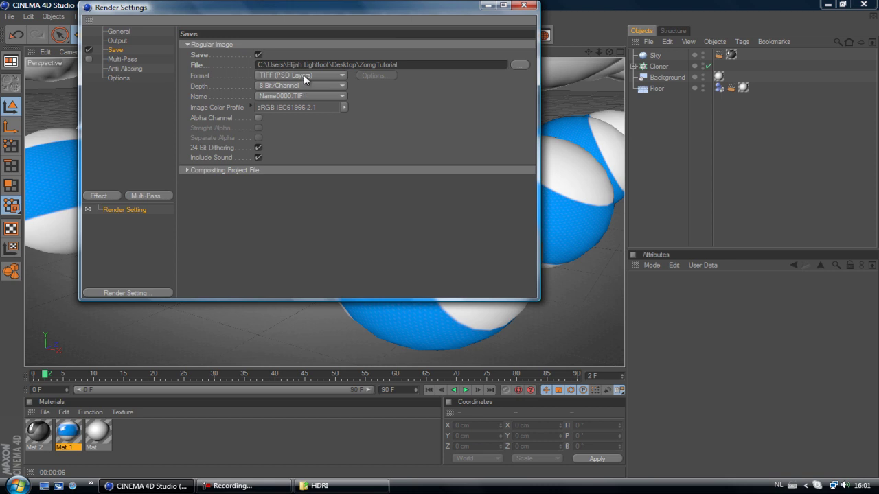
# Step: Try JPEG and Photoshop (PSD) as the save format for the regular image
pyautogui.click(304, 77)
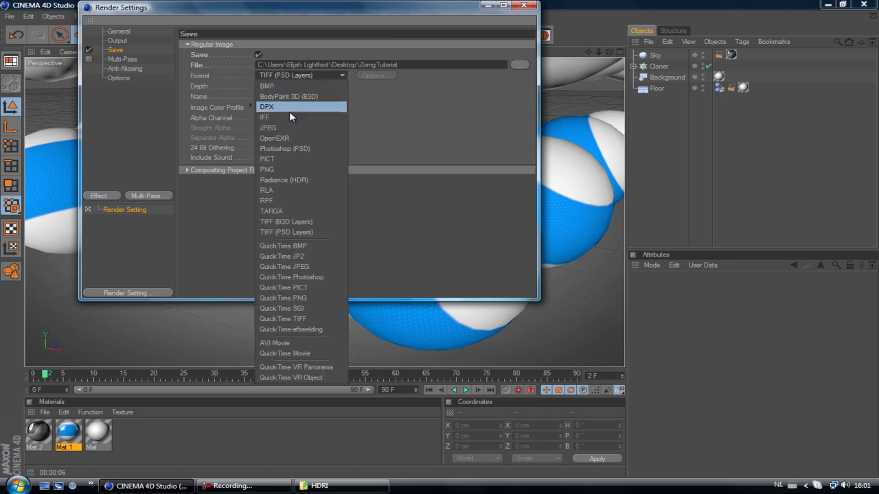
pyautogui.click(297, 128)
pyautogui.click(306, 76)
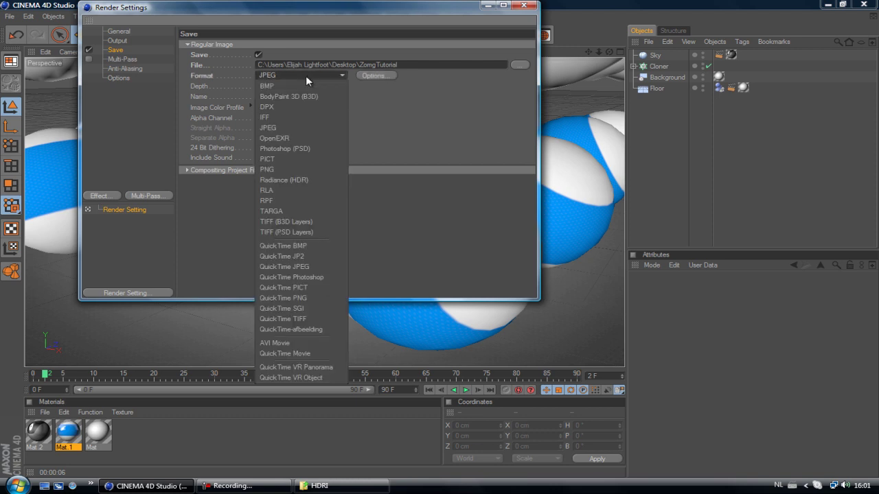
pyautogui.click(313, 148)
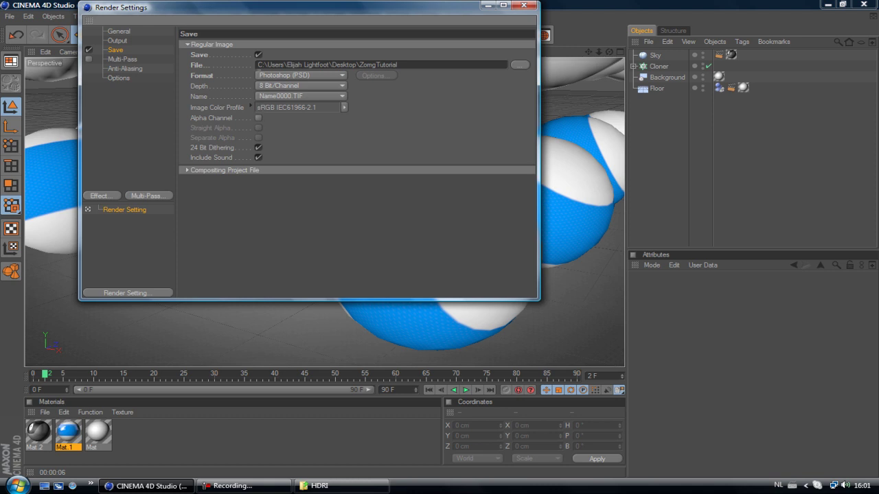
# Step: Move the render settings window near the middle of the viewport and set the save format to QuickTime Movie
pyautogui.moveTo(248, 14); pyautogui.dragTo(594, 40)
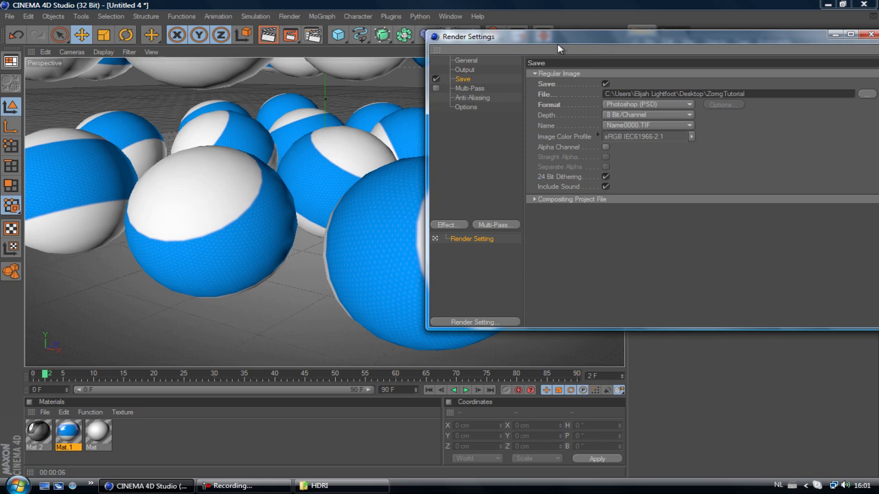
pyautogui.moveTo(552, 43); pyautogui.dragTo(266, 52)
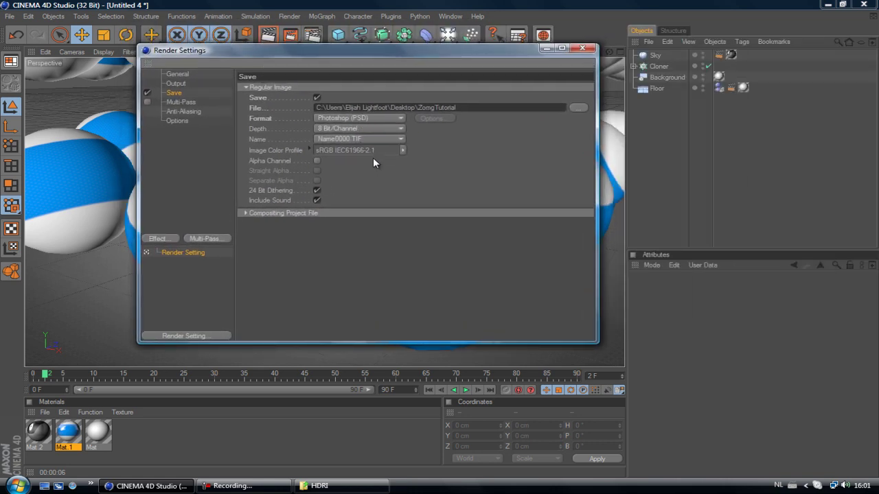
pyautogui.click(366, 117)
pyautogui.click(367, 118)
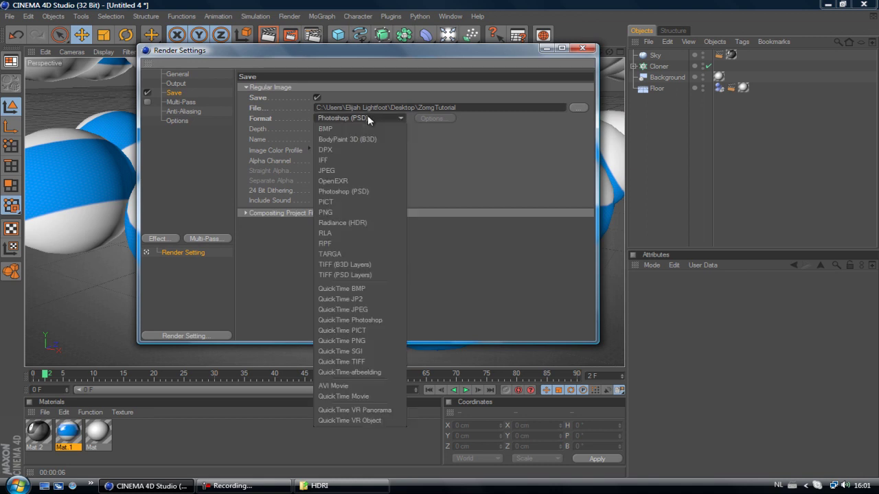
pyautogui.click(372, 397)
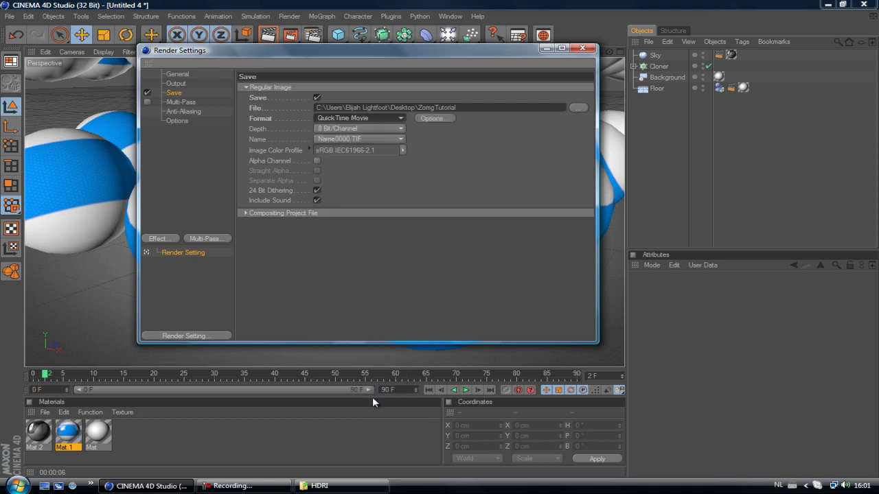
# Step: Switch the save format to AVI Movie and back to QuickTime Movie
pyautogui.click(369, 115)
pyautogui.click(327, 387)
pyautogui.click(333, 117)
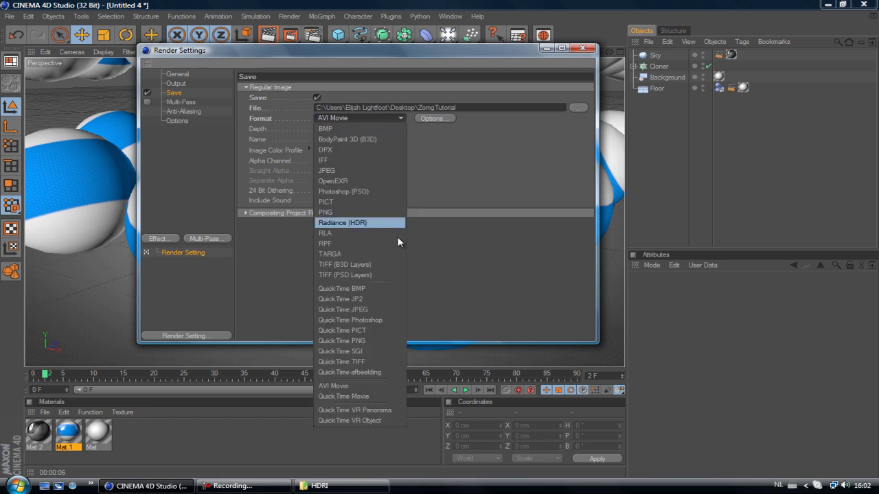
pyautogui.click(356, 397)
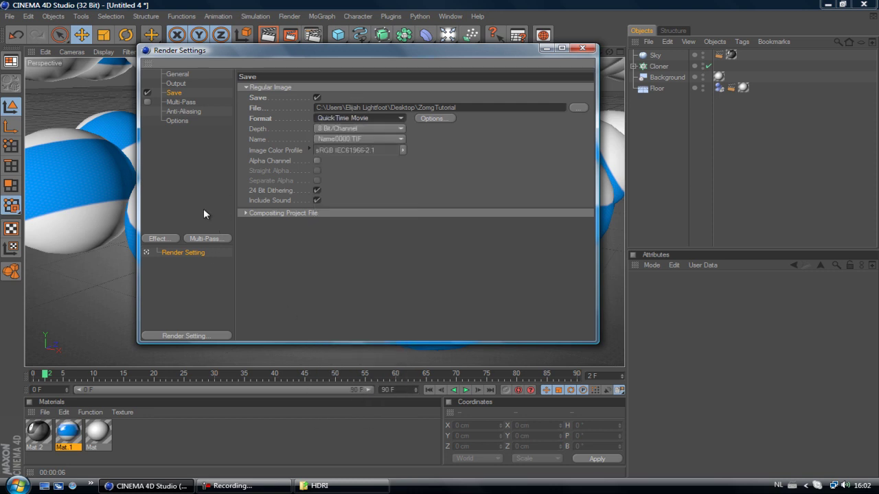
# Step: Set the anti-aliasing to Best with a maximum level of 2x2
pyautogui.click(179, 103)
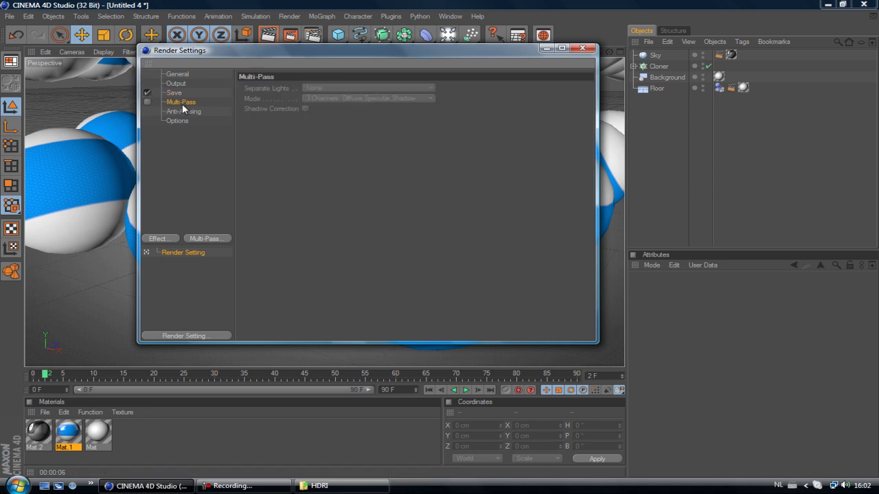
pyautogui.click(181, 113)
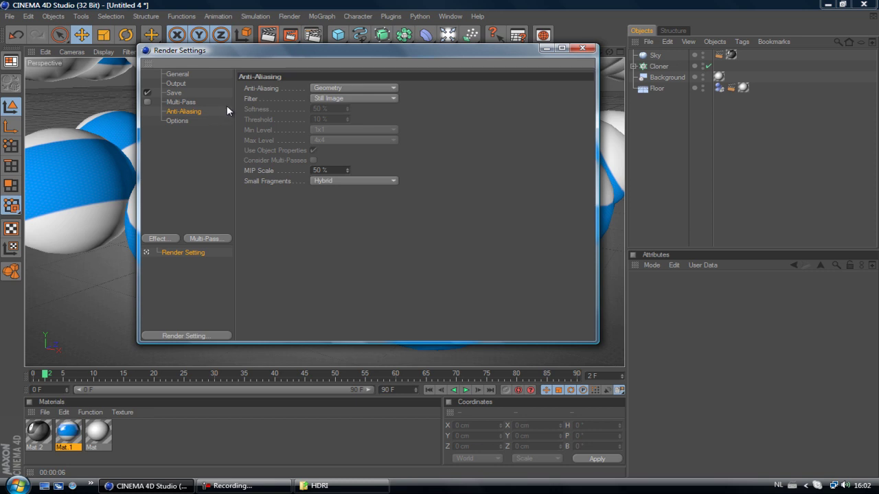
pyautogui.click(329, 88)
pyautogui.click(329, 117)
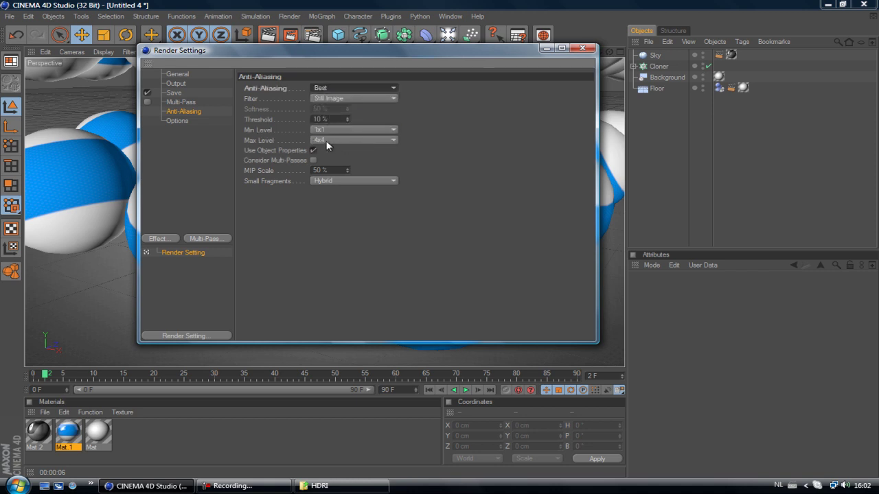
pyautogui.click(329, 141)
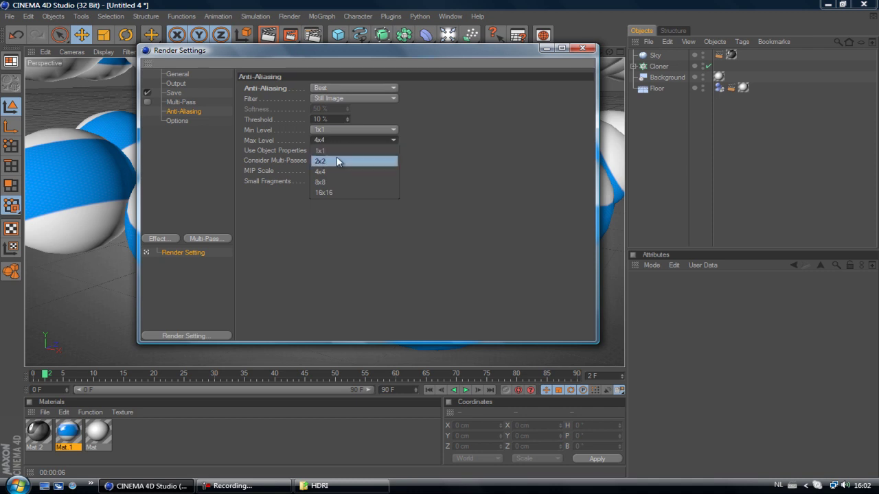
pyautogui.click(327, 162)
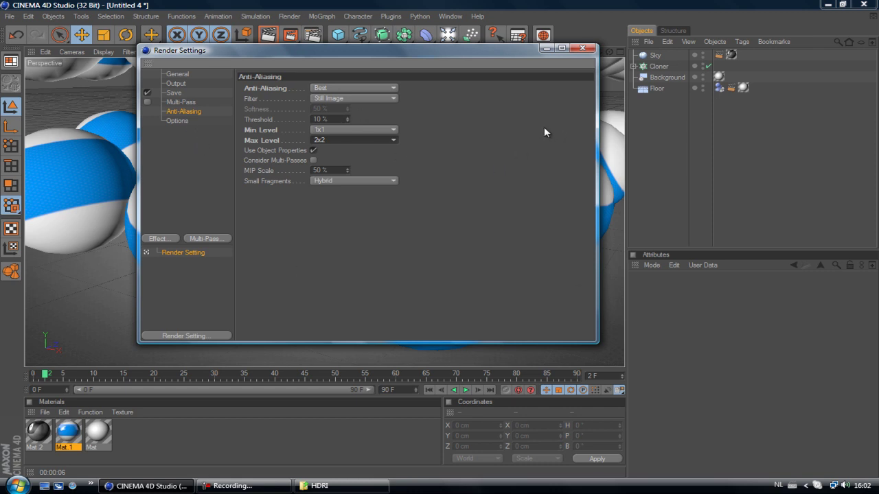
# Step: Set the render options' ray depth to 6, reflection depth to 2 and shadow depth to 6
pyautogui.click(180, 121)
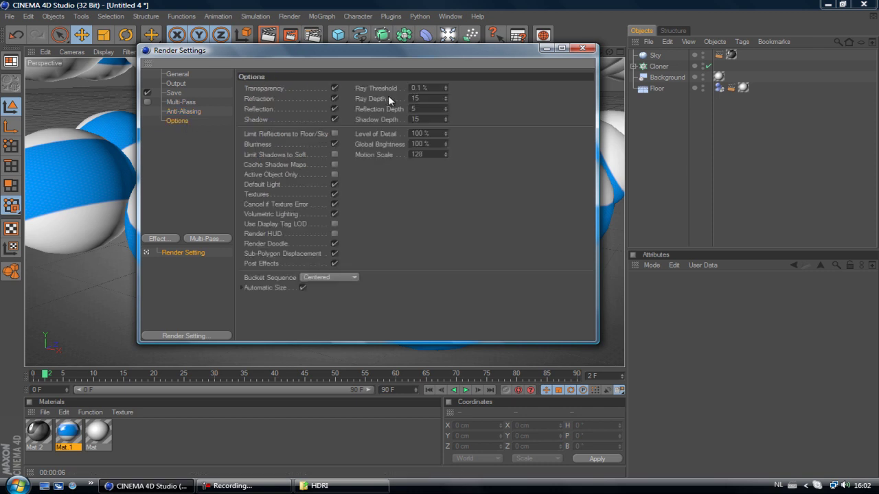
pyautogui.doubleClick(424, 97)
pyautogui.write('6')
pyautogui.press('Tab')
pyautogui.write('2')
pyautogui.press('Tab')
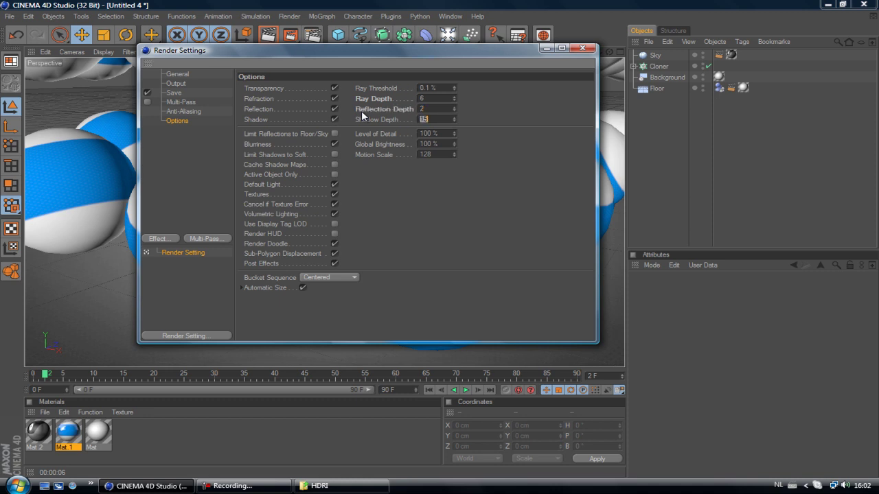
pyautogui.write('8')
pyautogui.press('Return')
# Step: Add an Ambient Occlusion effect with a maximum ray length of 130 cm and a contrast of 30 %
pyautogui.click(161, 241)
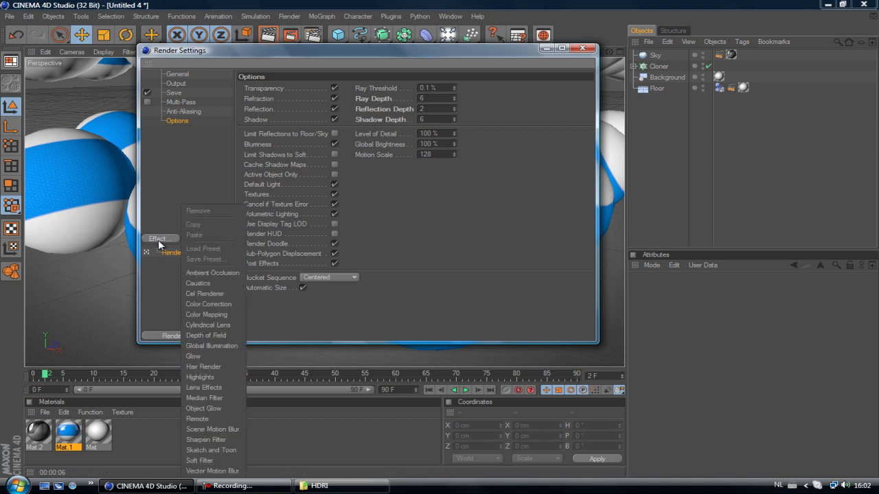
pyautogui.click(214, 273)
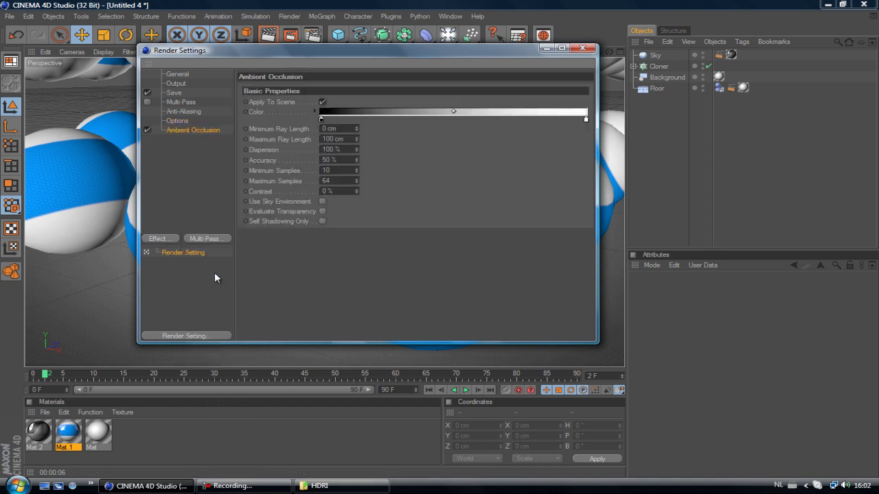
pyautogui.moveTo(344, 140); pyautogui.dragTo(322, 141)
pyautogui.write('130')
pyautogui.press('Return')
pyautogui.moveTo(342, 192); pyautogui.dragTo(240, 200)
pyautogui.write('30')
pyautogui.press('Return')
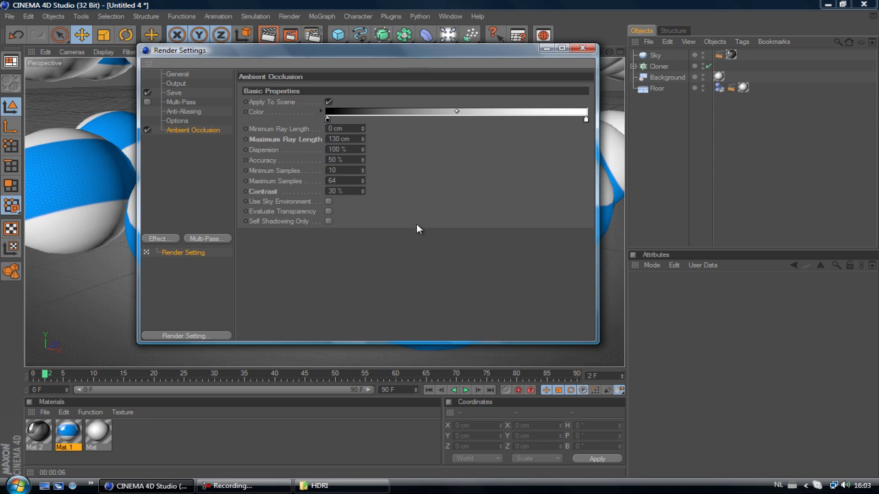
# Step: Set the ambient occlusion's maximum ray length to 100 cm and its contrast to 10 %
pyautogui.moveTo(361, 137); pyautogui.dragTo(258, 130)
pyautogui.write('100')
pyautogui.press('Return')
pyautogui.moveTo(358, 191); pyautogui.dragTo(248, 195)
pyautogui.write('10')
pyautogui.press('Return')
# Step: Add a Global Illumination effect with the GI mode IR + QMC (Still Image) and a gamma of 2.2
pyautogui.rightClick(158, 248)
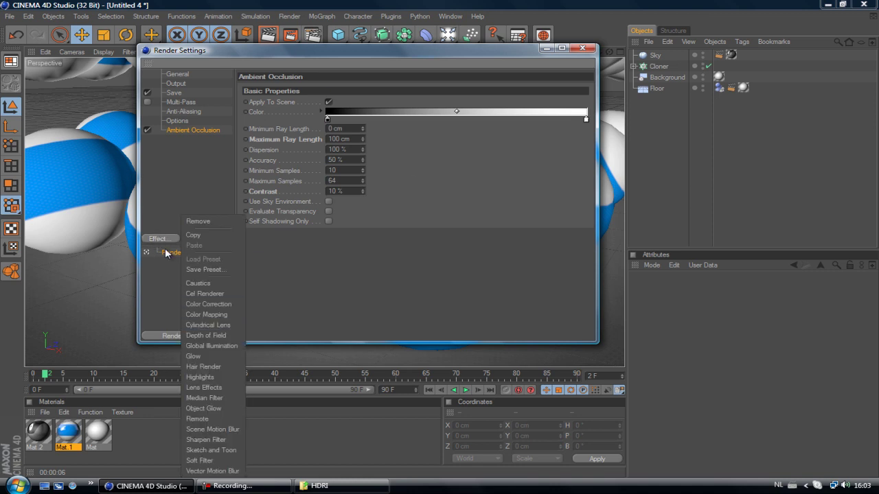
pyautogui.click(199, 346)
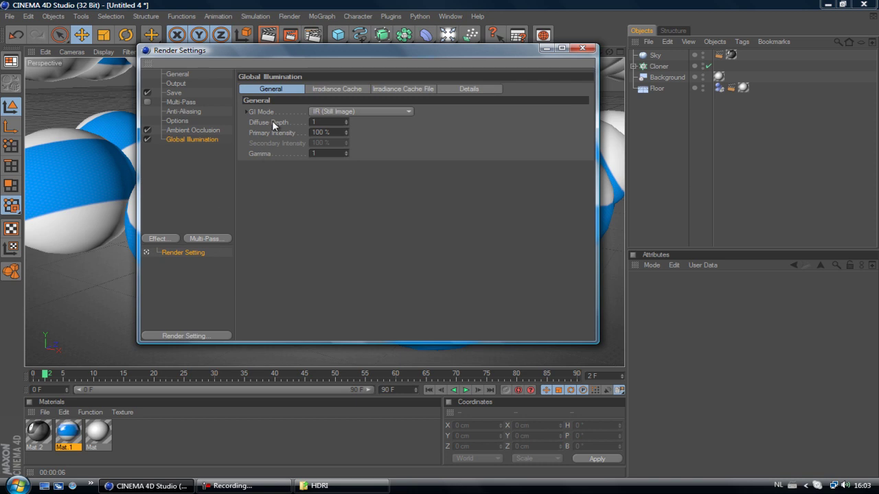
pyautogui.click(321, 113)
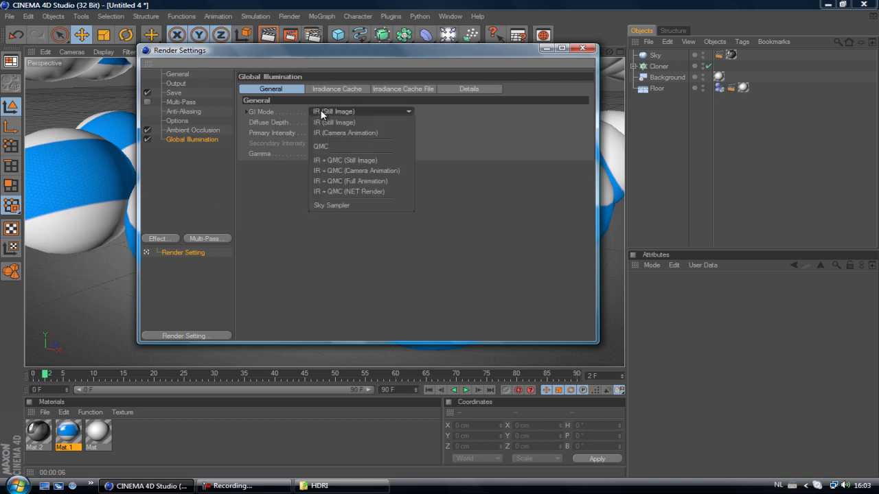
pyautogui.click(366, 160)
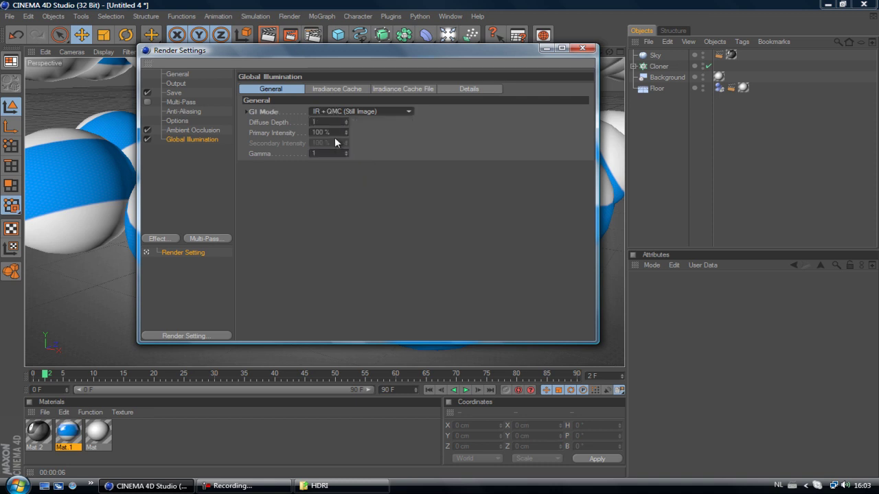
pyautogui.click(331, 153)
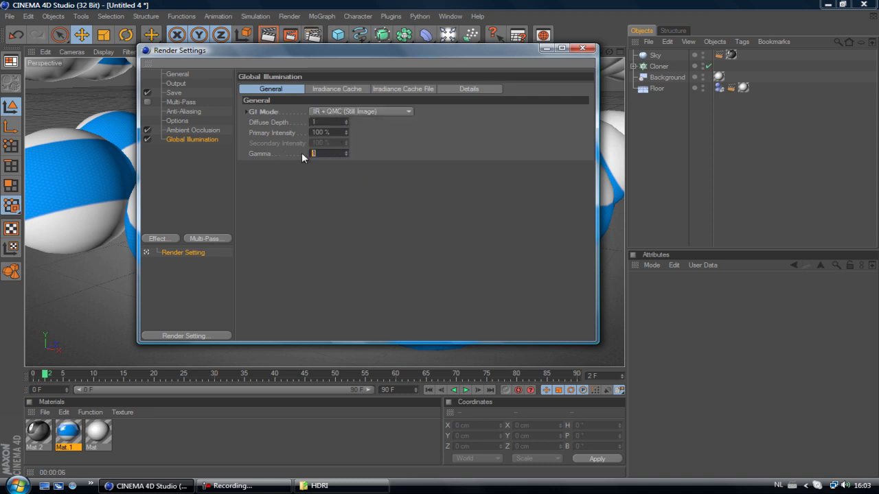
pyautogui.write('2.2')
pyautogui.press('Return')
# Step: Set the irradiance cache's stochastic samples and record density to Low
pyautogui.click(333, 89)
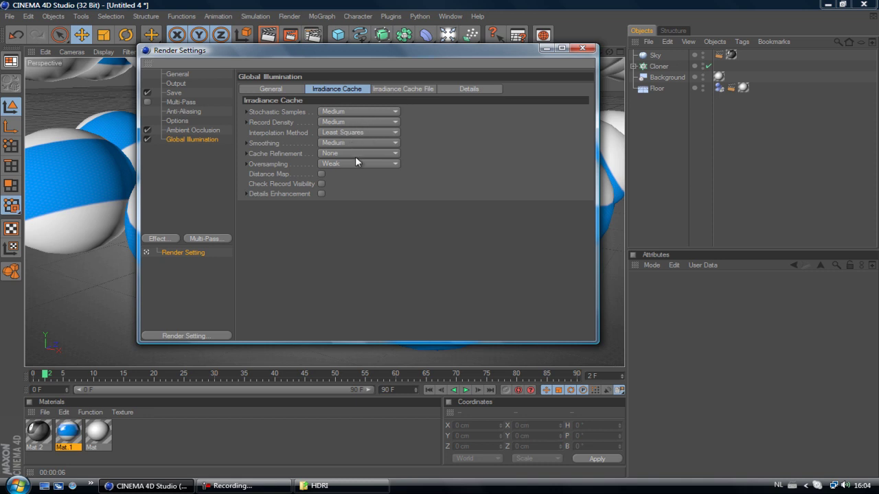
pyautogui.click(362, 112)
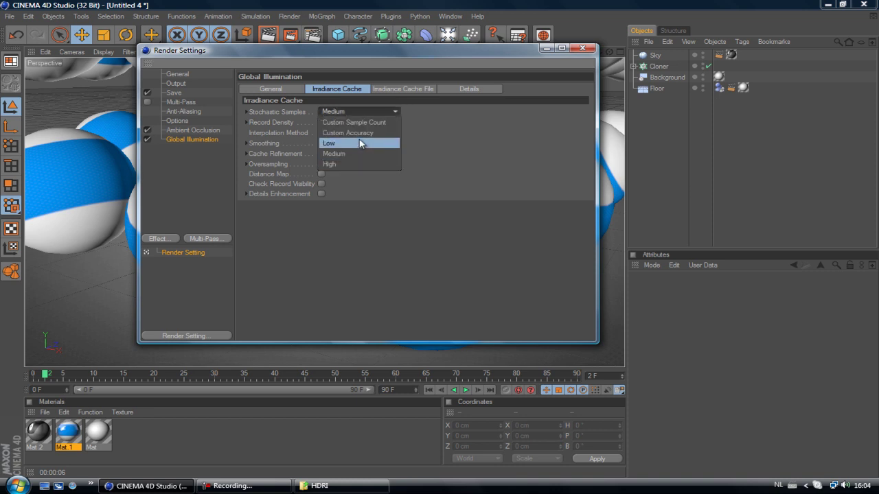
pyautogui.click(363, 141)
pyautogui.click(358, 122)
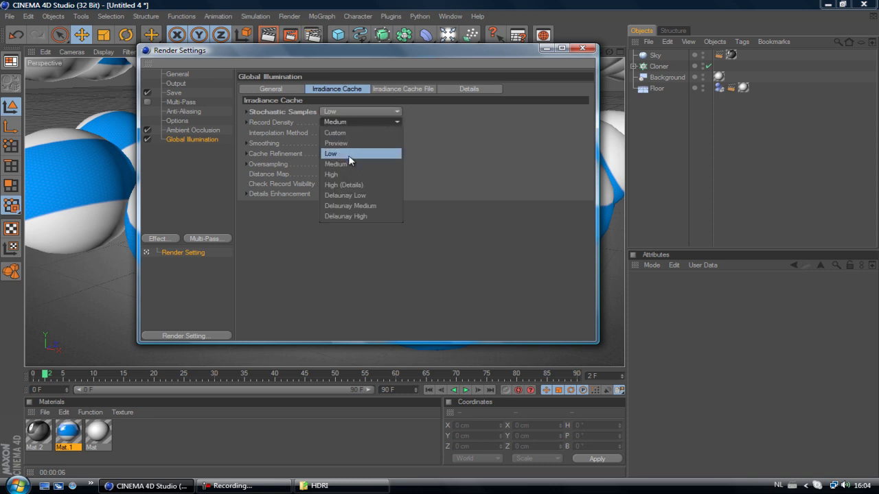
pyautogui.click(352, 154)
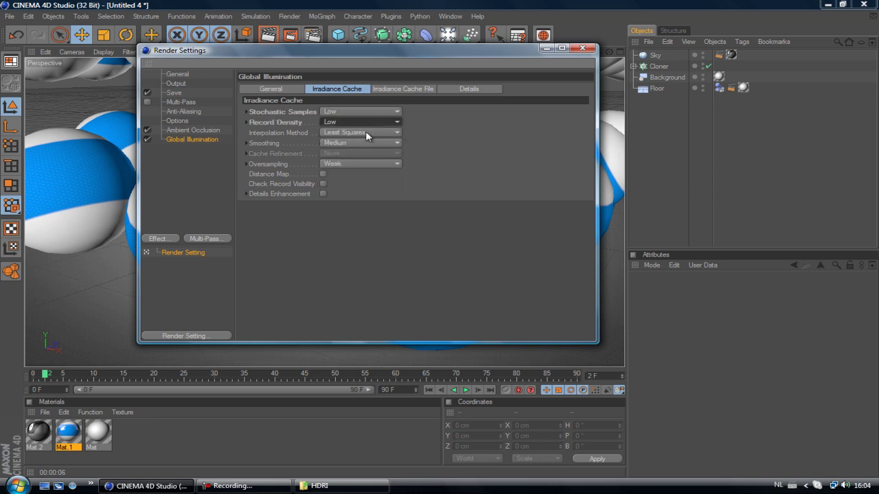
# Step: Set the irradiance cache's smoothing to Weak and its oversampling to Minimal
pyautogui.click(353, 142)
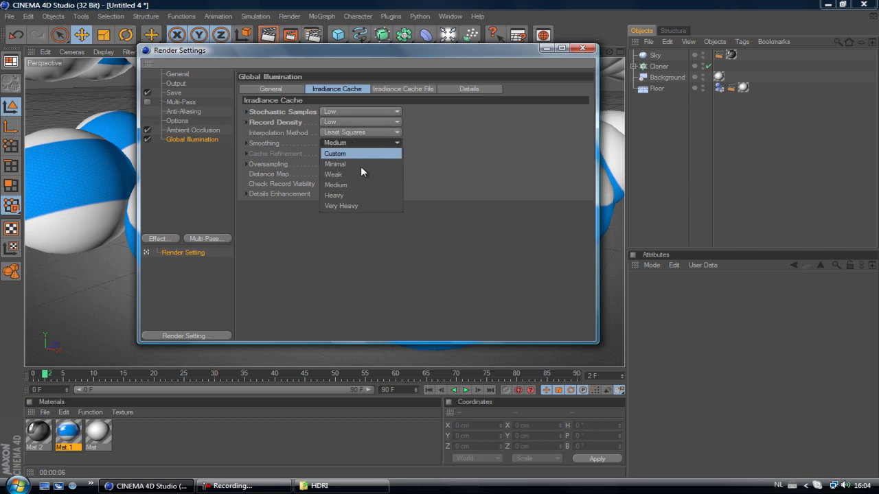
pyautogui.click(364, 177)
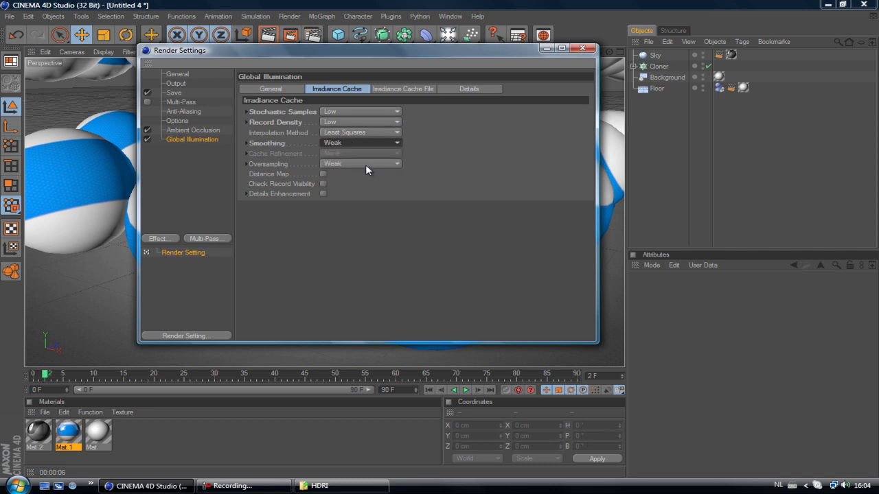
pyautogui.click(372, 165)
pyautogui.click(342, 195)
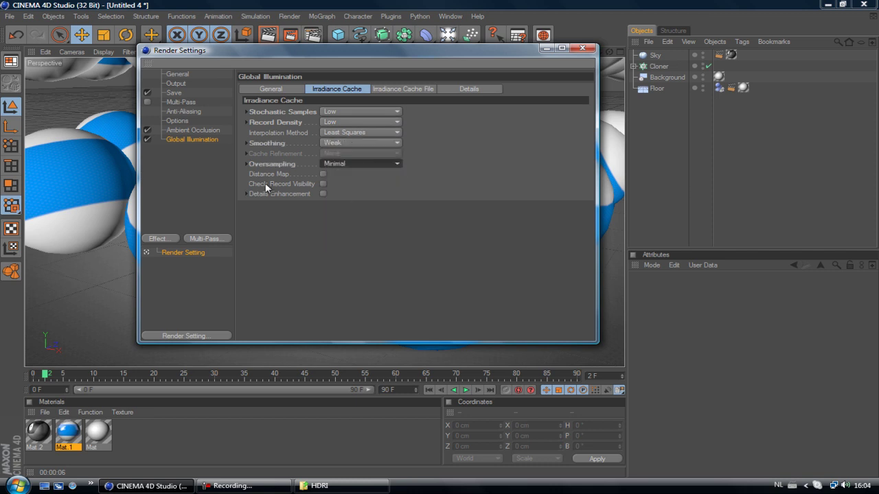
pyautogui.click(400, 89)
pyautogui.click(324, 89)
pyautogui.click(280, 89)
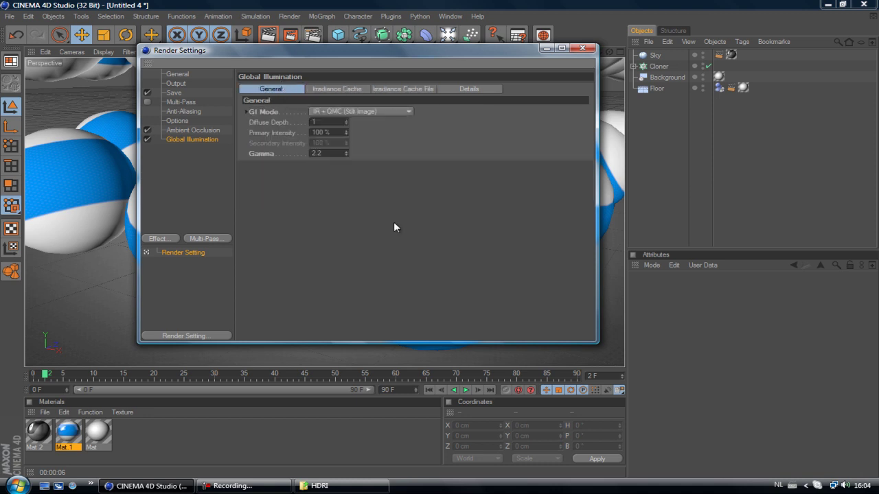
# Step: Add a Color Correction effect with about 15 % saturation, 14 % brightness and 16 % contrast
pyautogui.click(147, 239)
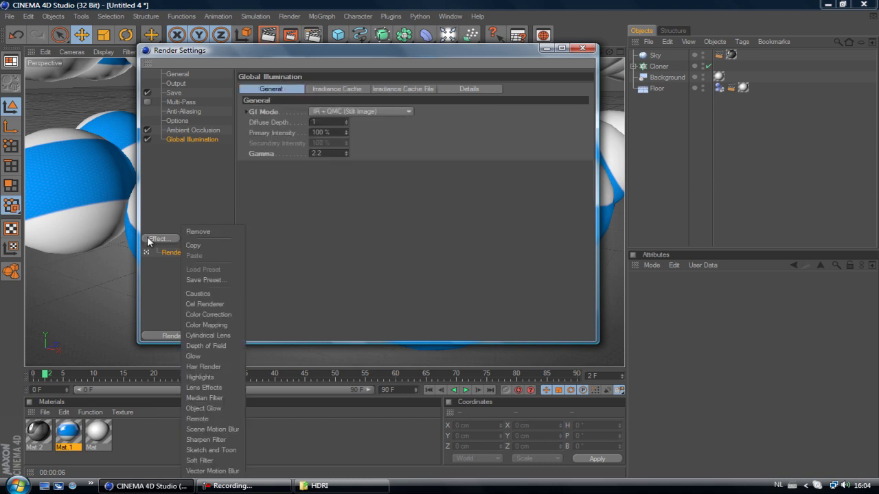
pyautogui.click(219, 314)
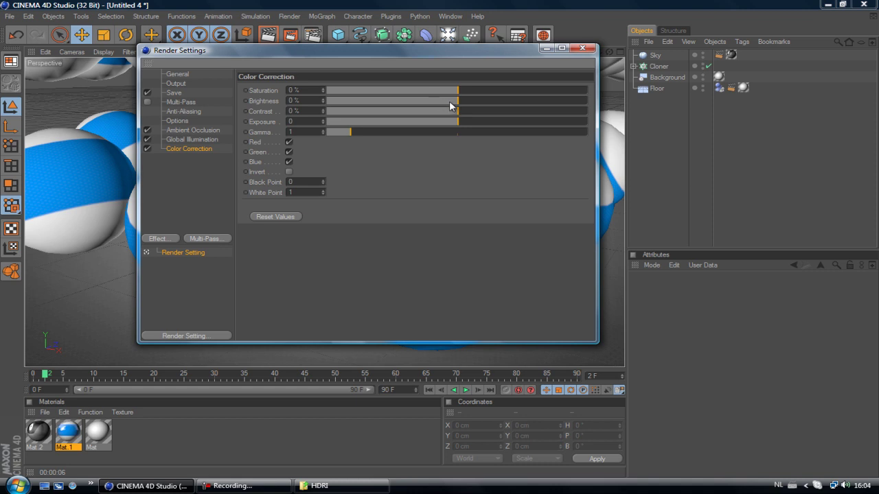
pyautogui.moveTo(457, 90); pyautogui.dragTo(479, 93)
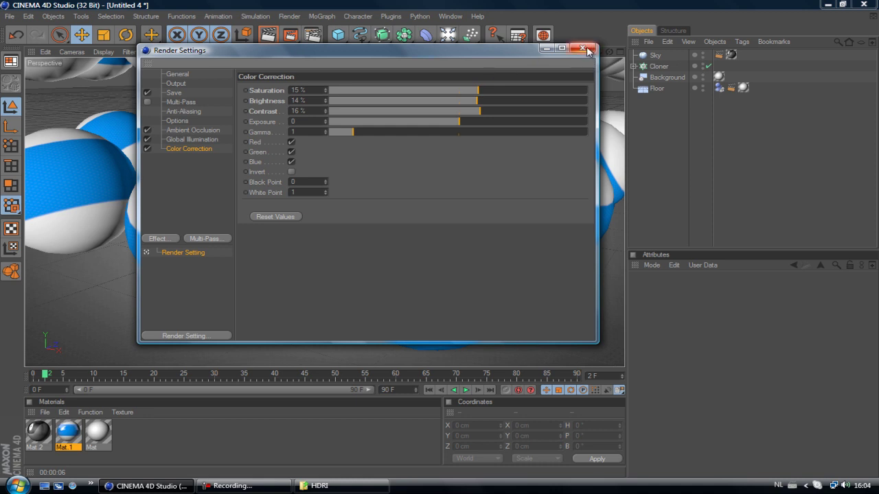
# Step: Close the render settings and render the scene in the perspective view
pyautogui.click(174, 93)
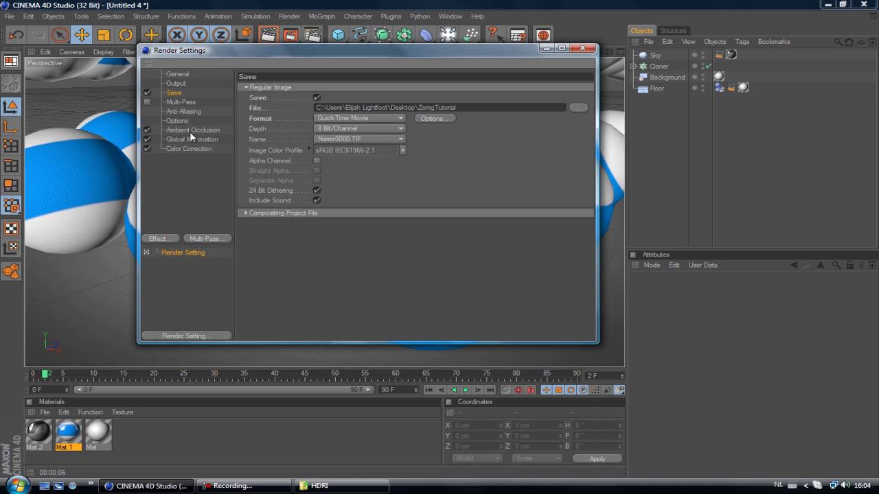
pyautogui.click(192, 148)
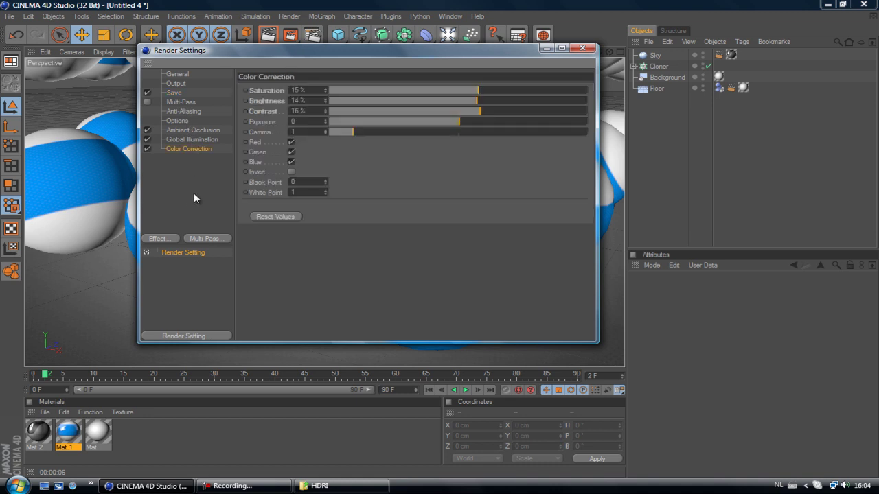
pyautogui.click(582, 48)
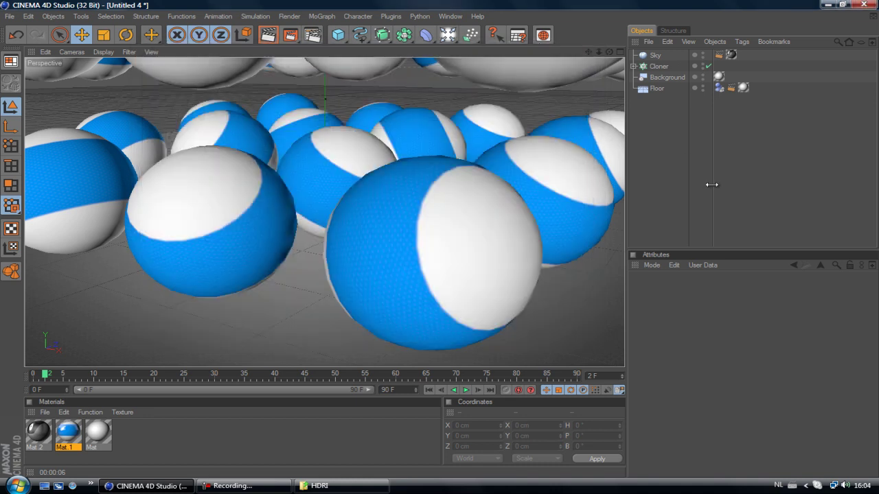
pyautogui.hotkey('ctrl', 'r')
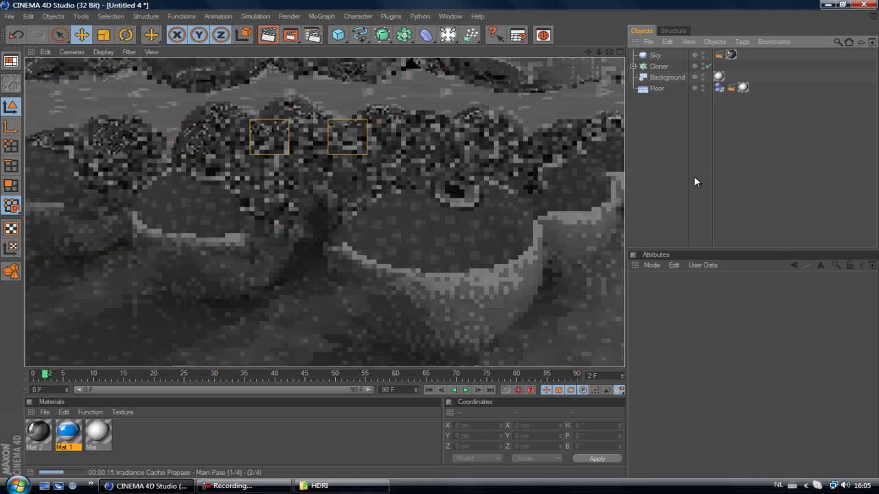
pyautogui.click(233, 486)
pyautogui.click(815, 438)
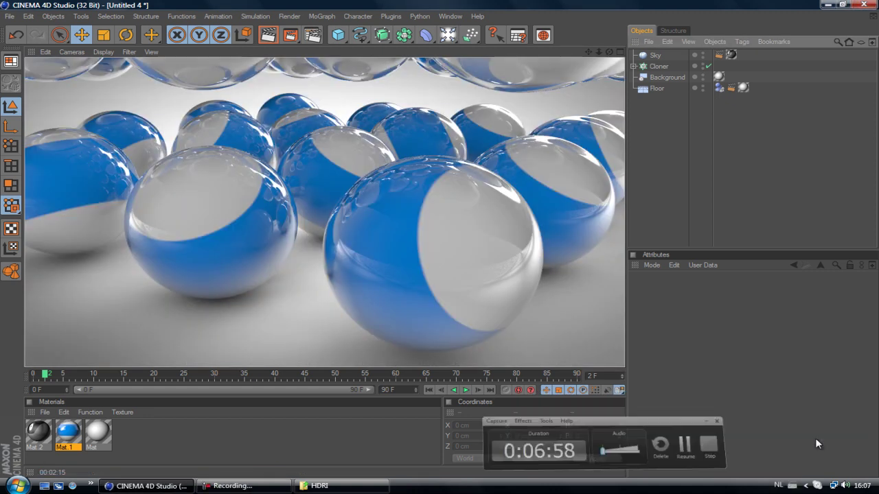
pyautogui.click(814, 438)
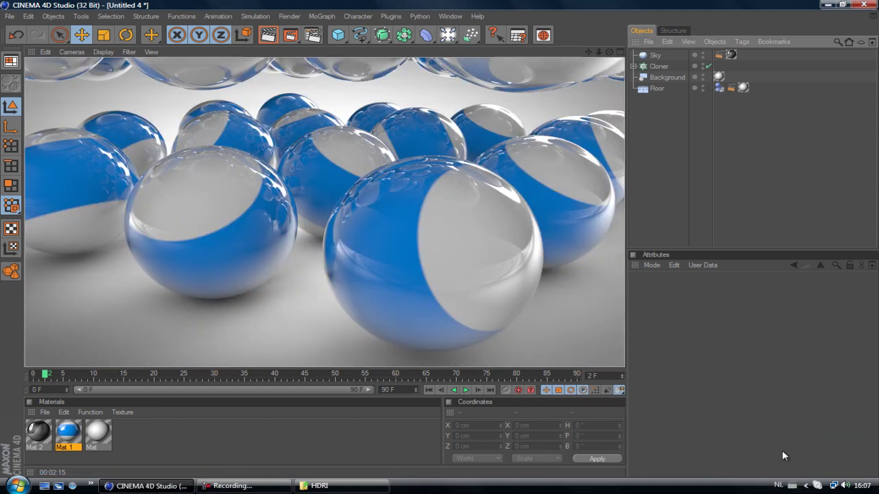